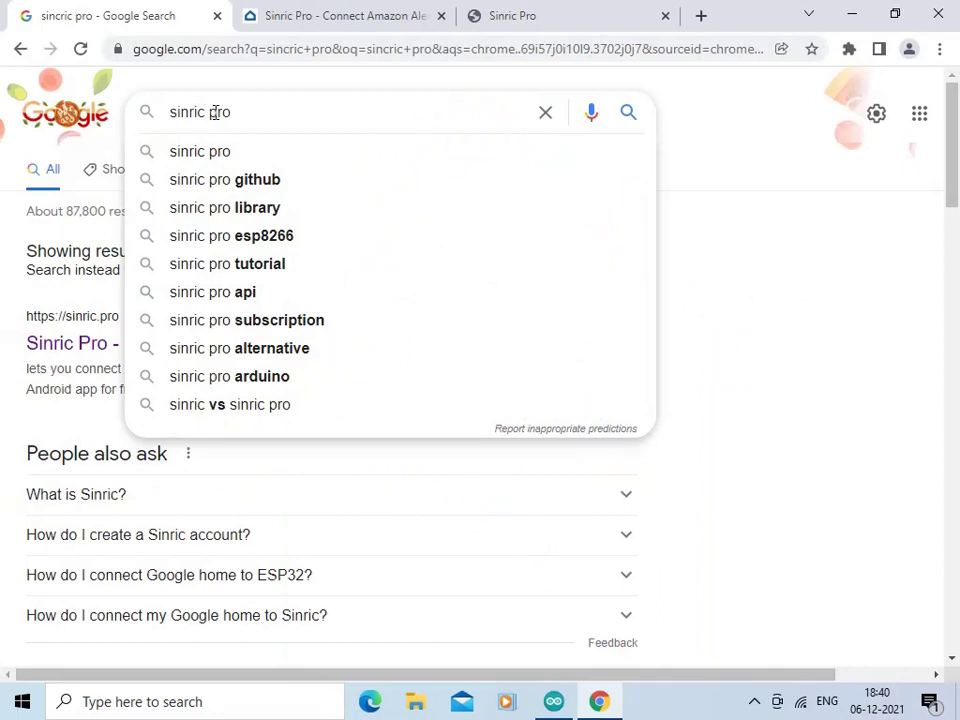
Run a Google search for 'sinric pro'
{"action": "left_click", "coordinate": [279, 118]}
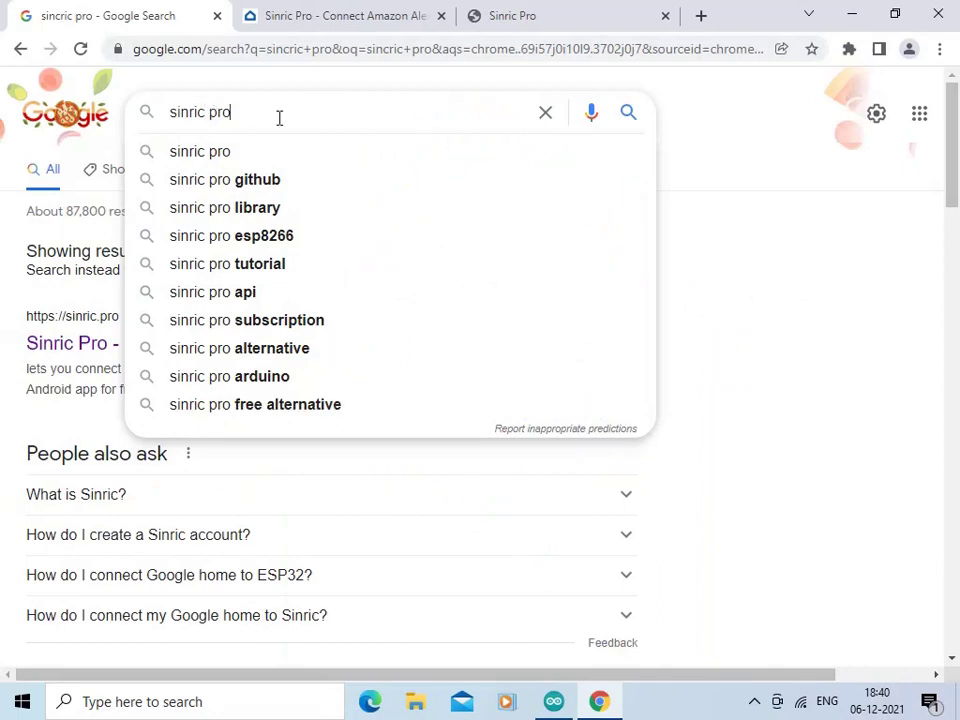
{"action": "key", "text": "Return"}
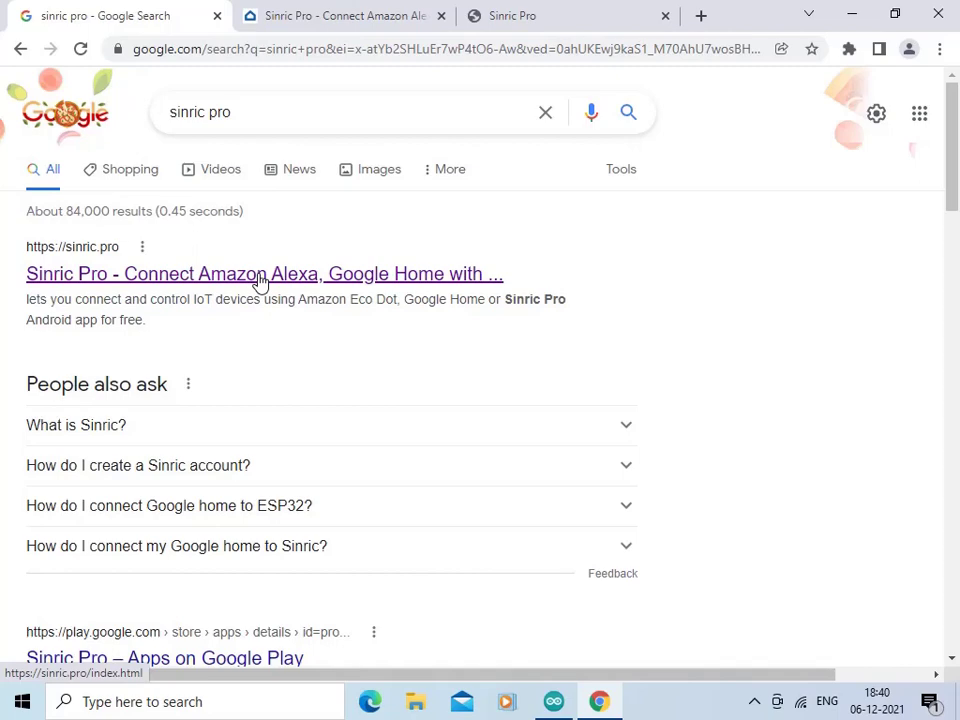
Check the Sinric Pro portal's Credentials page, then go to the empty Devices list
{"action": "left_click", "coordinate": [352, 17]}
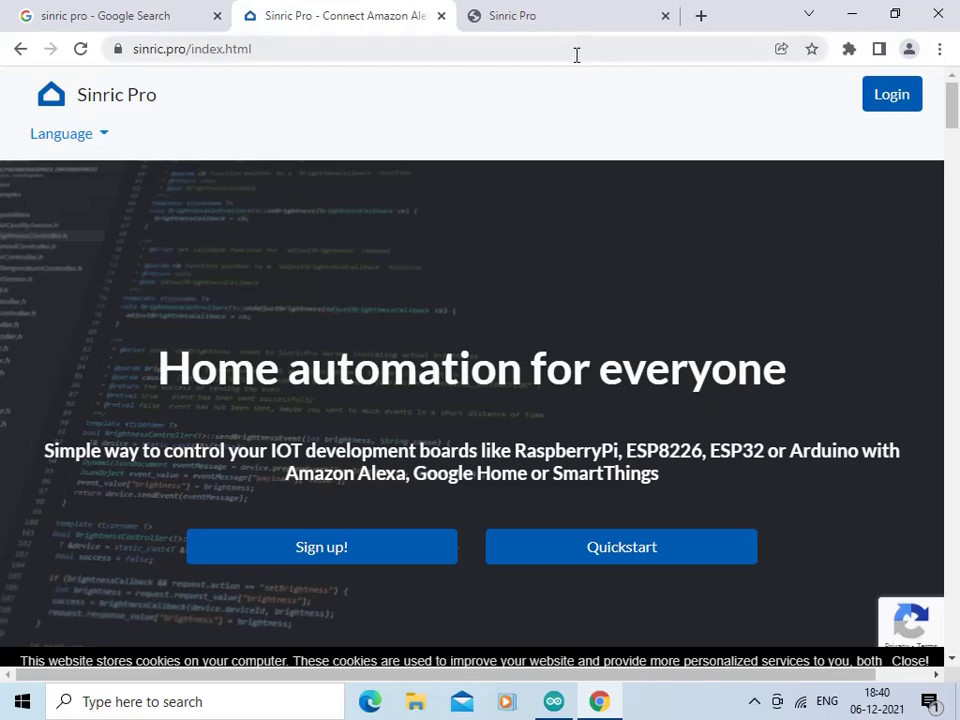
{"action": "left_click", "coordinate": [576, 20]}
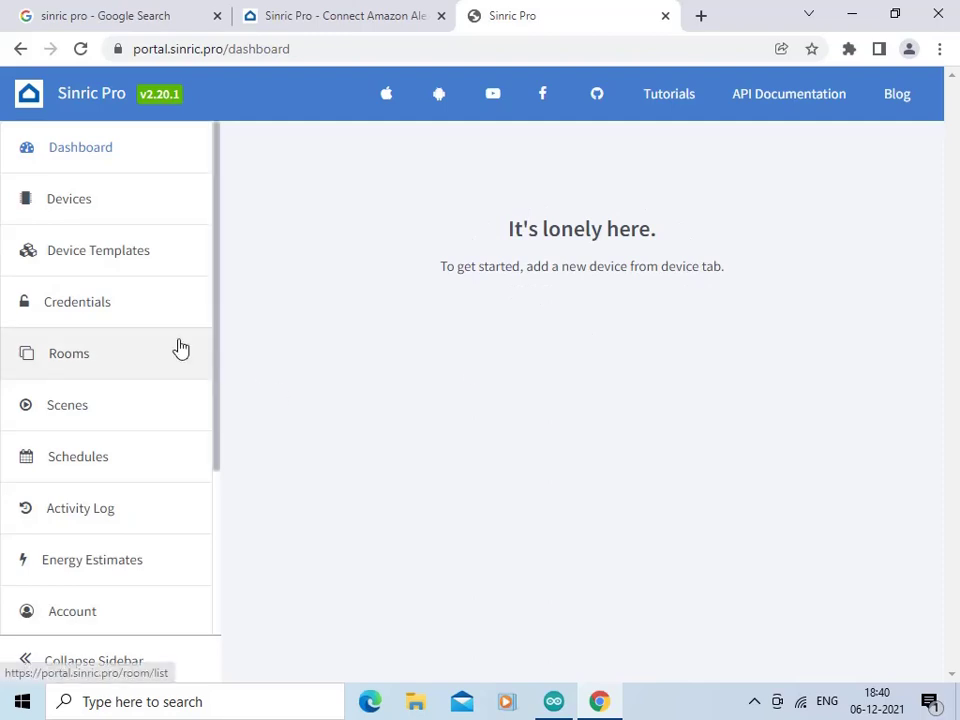
{"action": "left_click", "coordinate": [104, 318]}
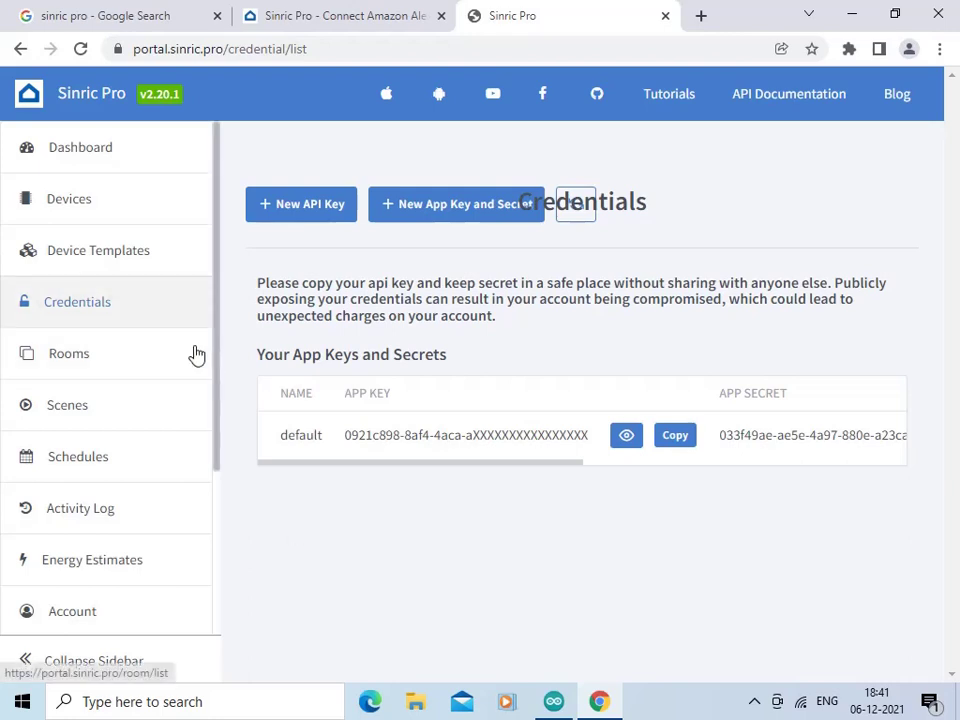
{"action": "left_click", "coordinate": [79, 200]}
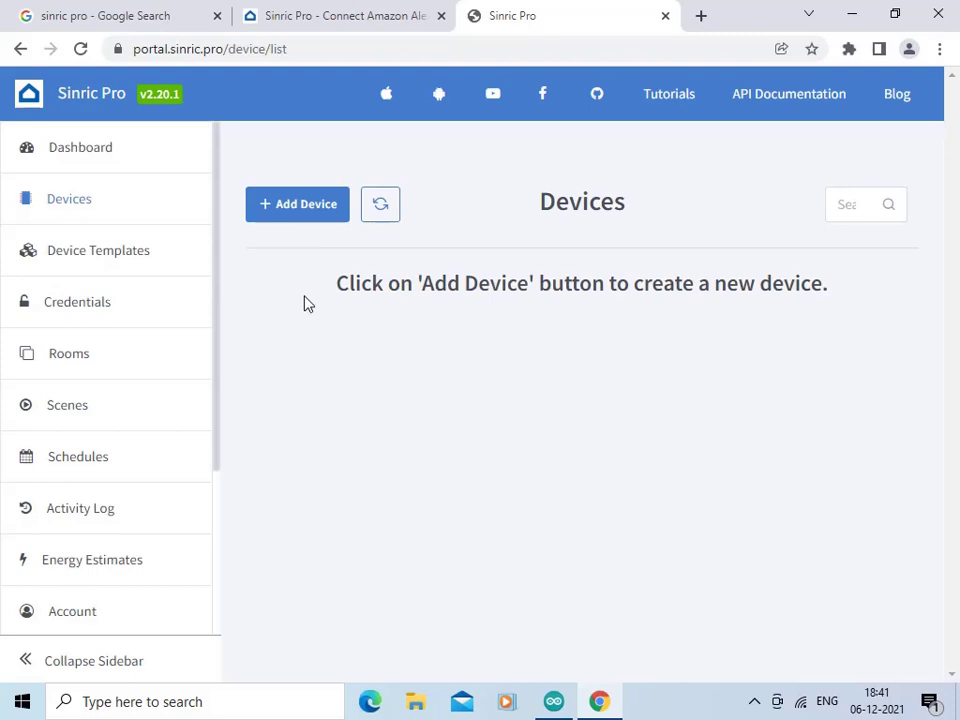
Add a new device named ESPSwitch with description 'Operate Switch to turn Led on'
{"action": "left_click", "coordinate": [298, 214]}
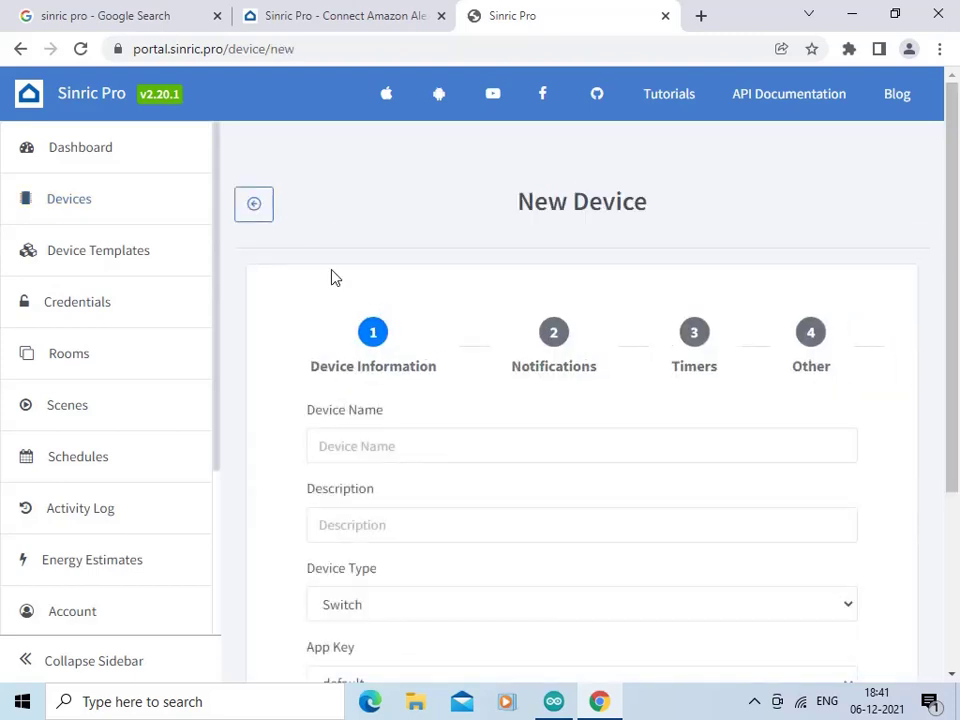
{"action": "left_click", "coordinate": [410, 447]}
{"action": "left_click", "coordinate": [388, 490]}
{"action": "left_click", "coordinate": [390, 534]}
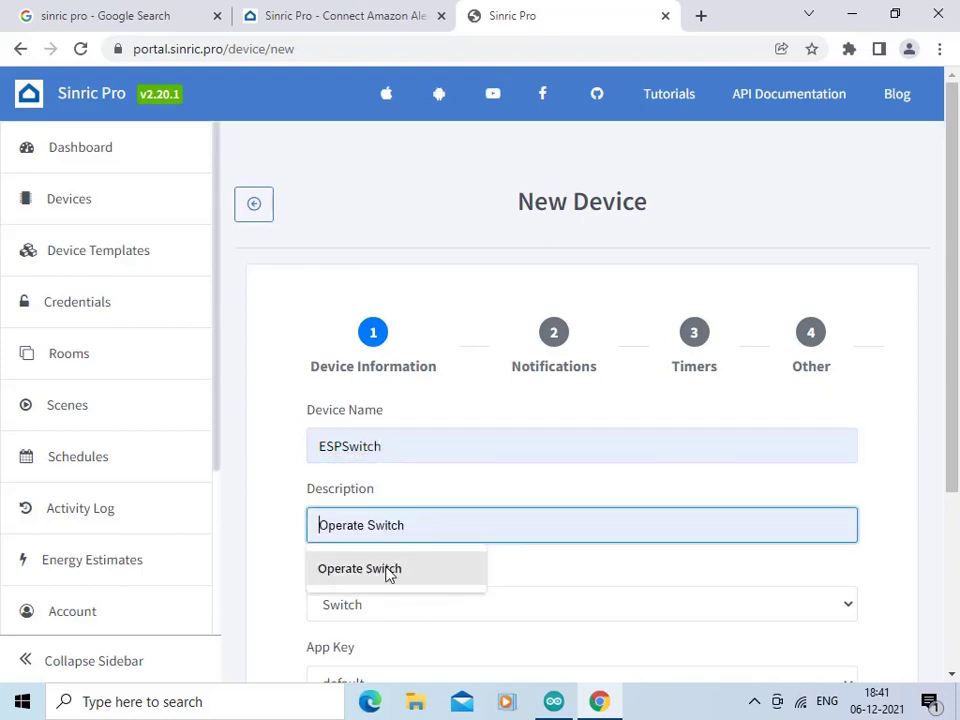
{"action": "left_click", "coordinate": [389, 570]}
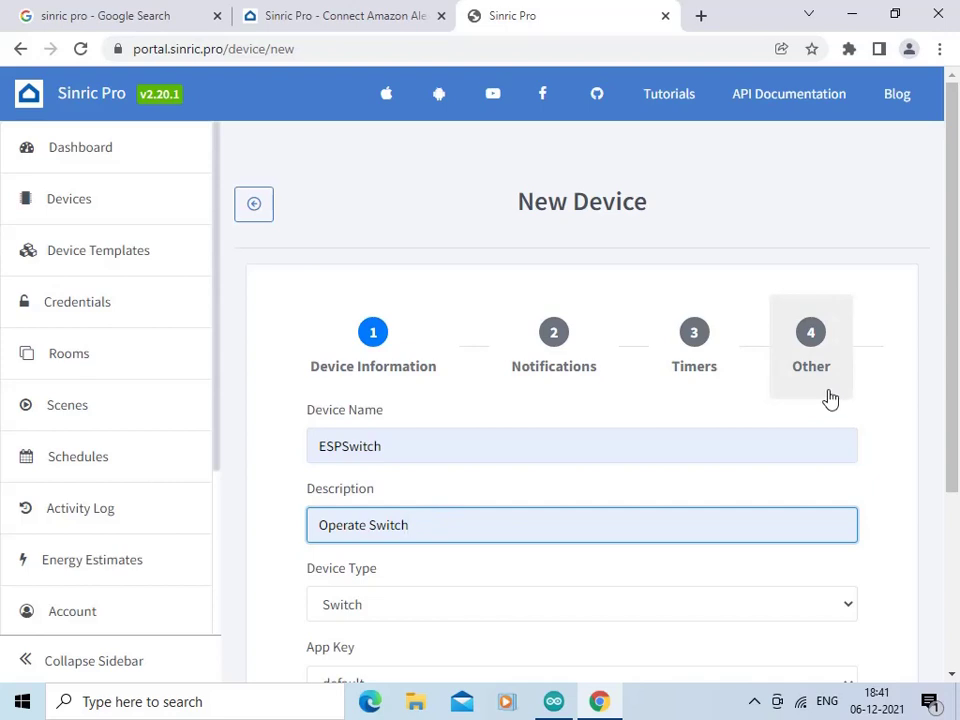
{"action": "type", "text": "to"}
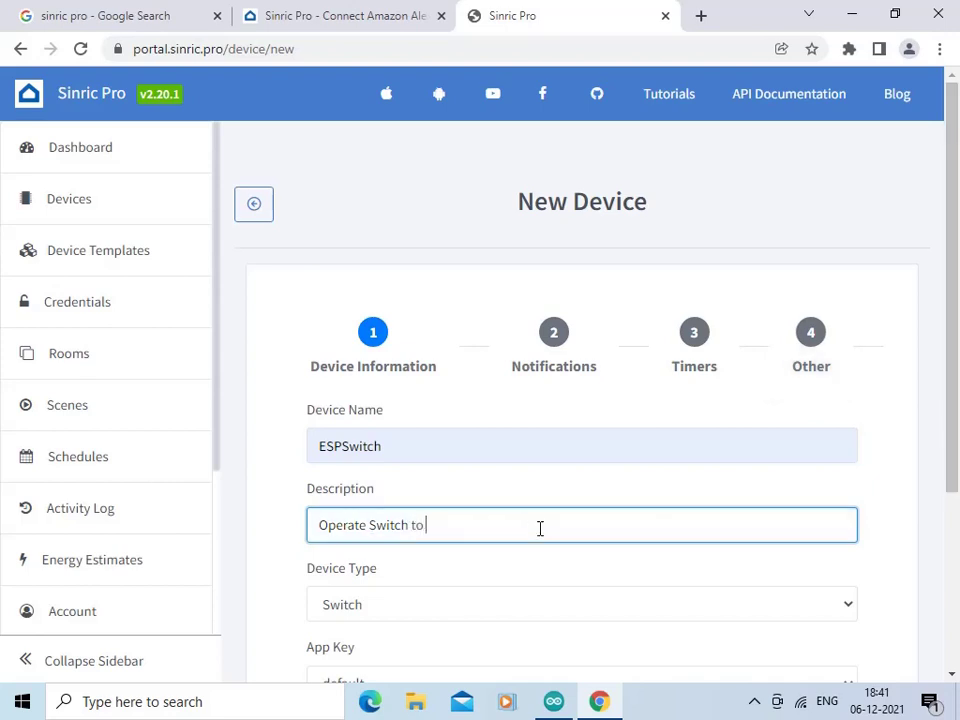
{"action": "type", "text": " turn Led on"}
{"action": "scroll", "coordinate": [491, 418], "scroll_direction": "down", "scroll_amount": 3}
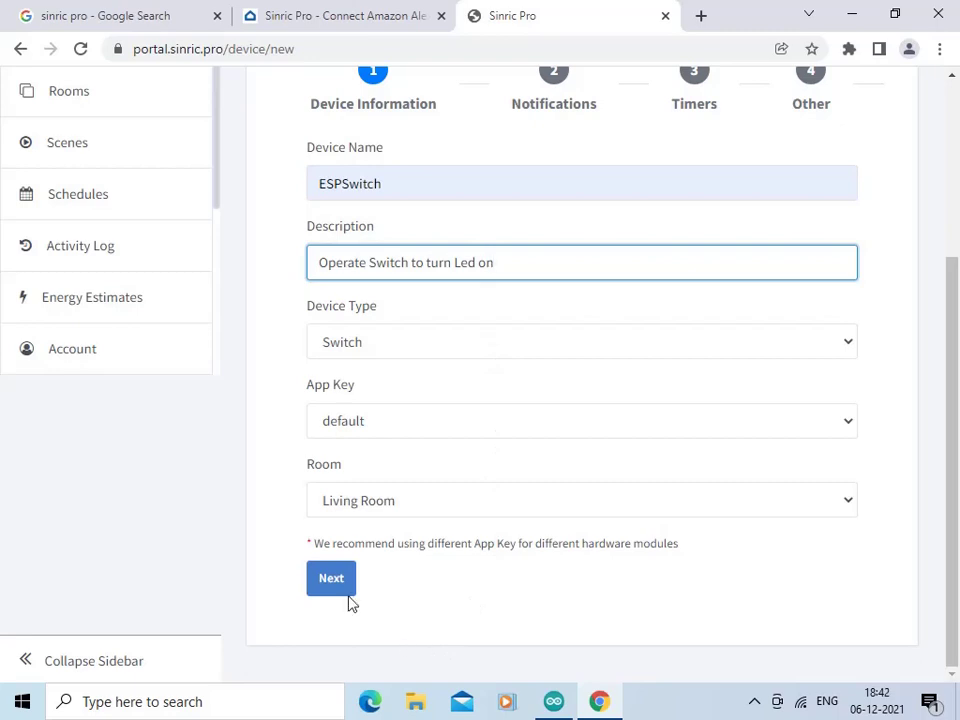
Skip through the Notifications, Timers and Other steps and save the ESPSwitch device
{"action": "left_click", "coordinate": [322, 584]}
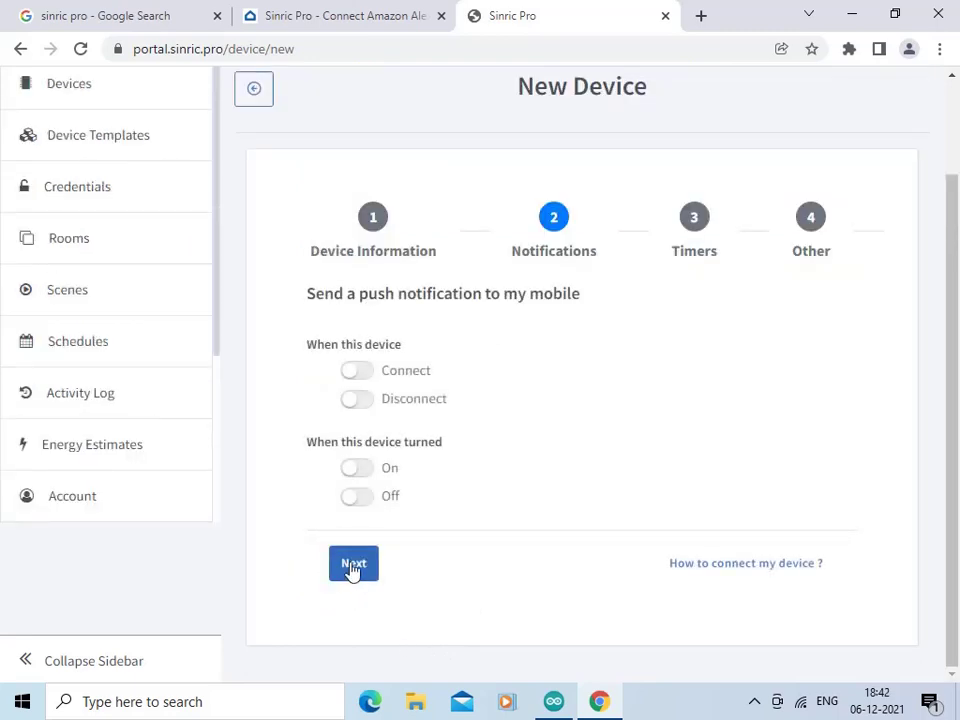
{"action": "left_click", "coordinate": [352, 566]}
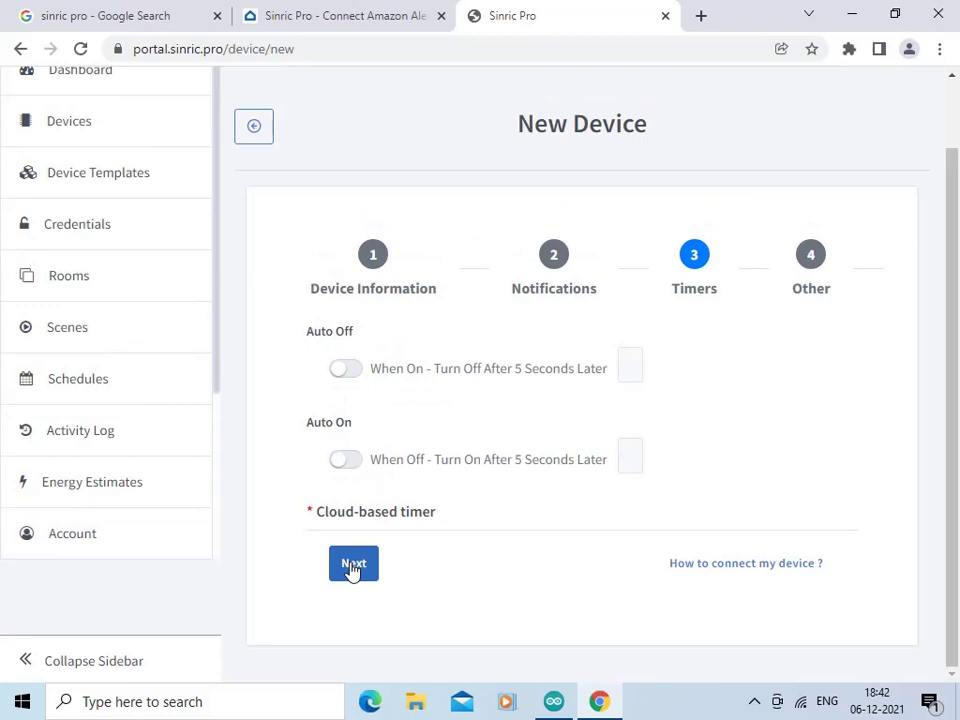
{"action": "left_click", "coordinate": [352, 566]}
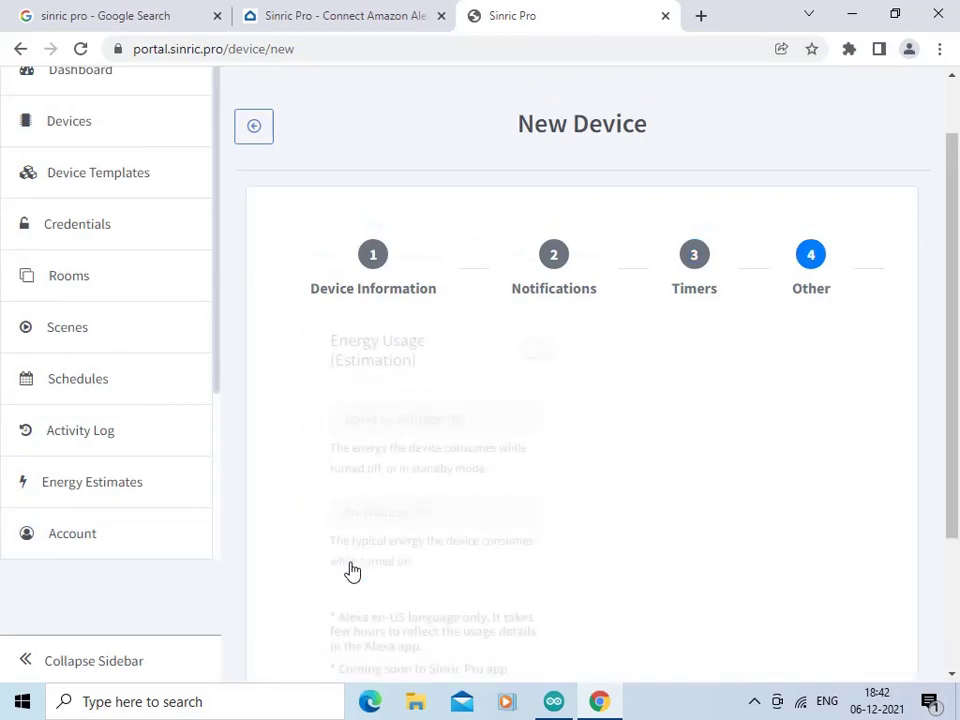
{"action": "scroll", "coordinate": [354, 572], "scroll_direction": "down", "scroll_amount": 2}
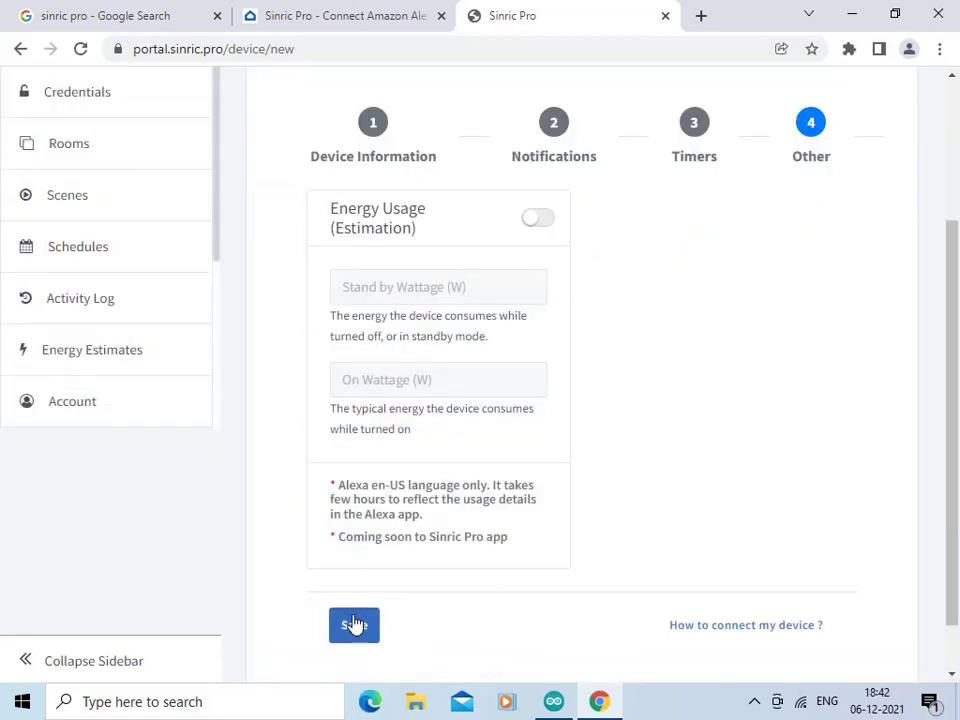
{"action": "left_click", "coordinate": [353, 624]}
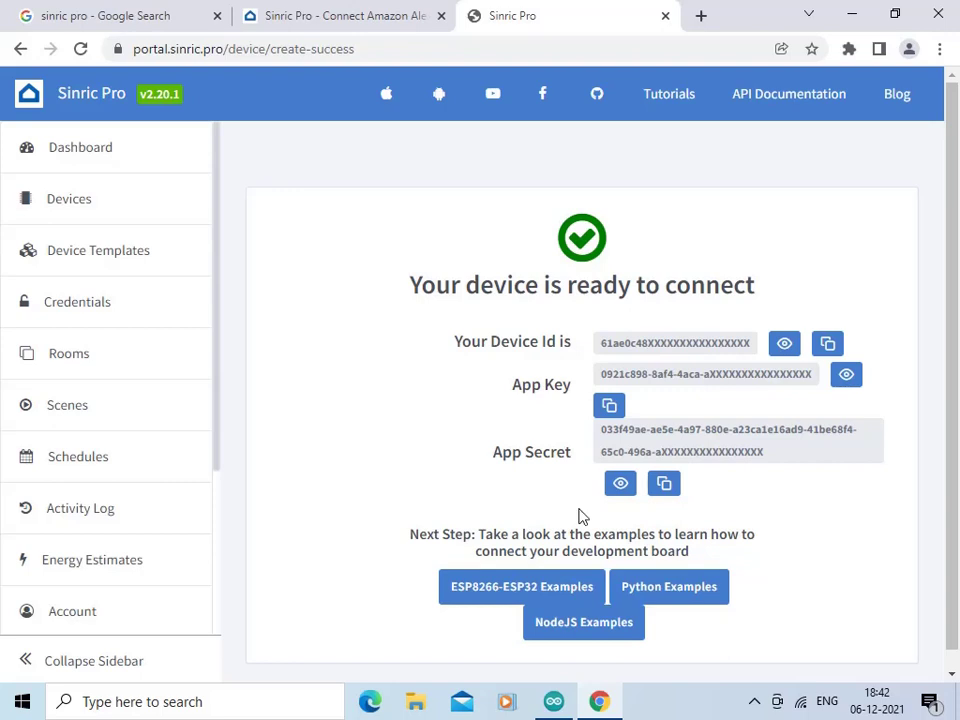
Install SinricPro library 2.9.10 from Library Manager and close it
{"action": "left_click", "coordinate": [554, 701]}
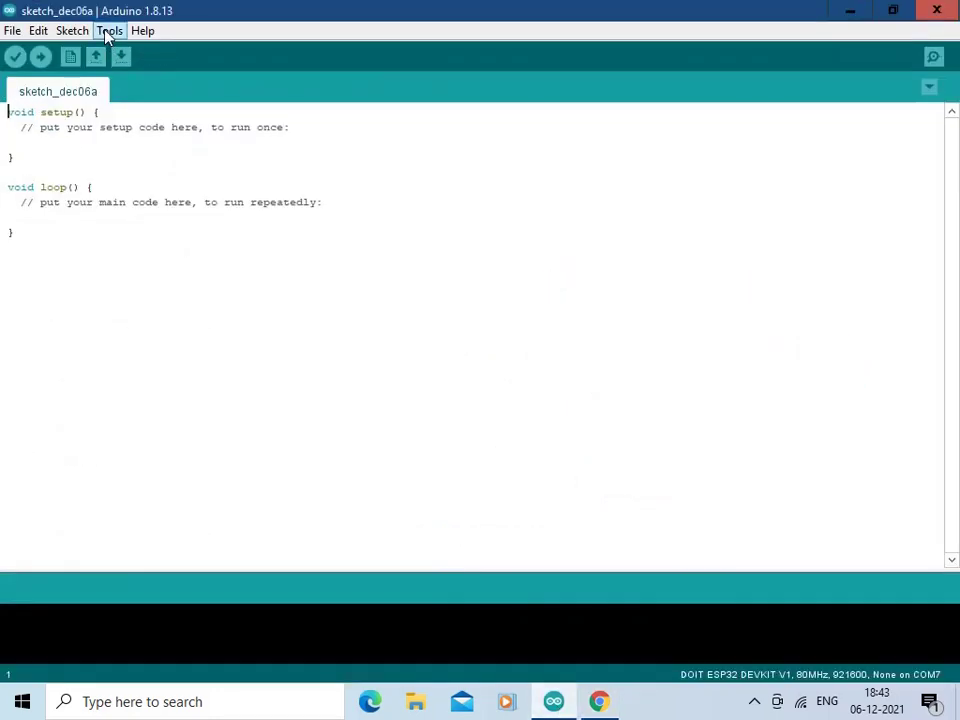
{"action": "left_click", "coordinate": [108, 34]}
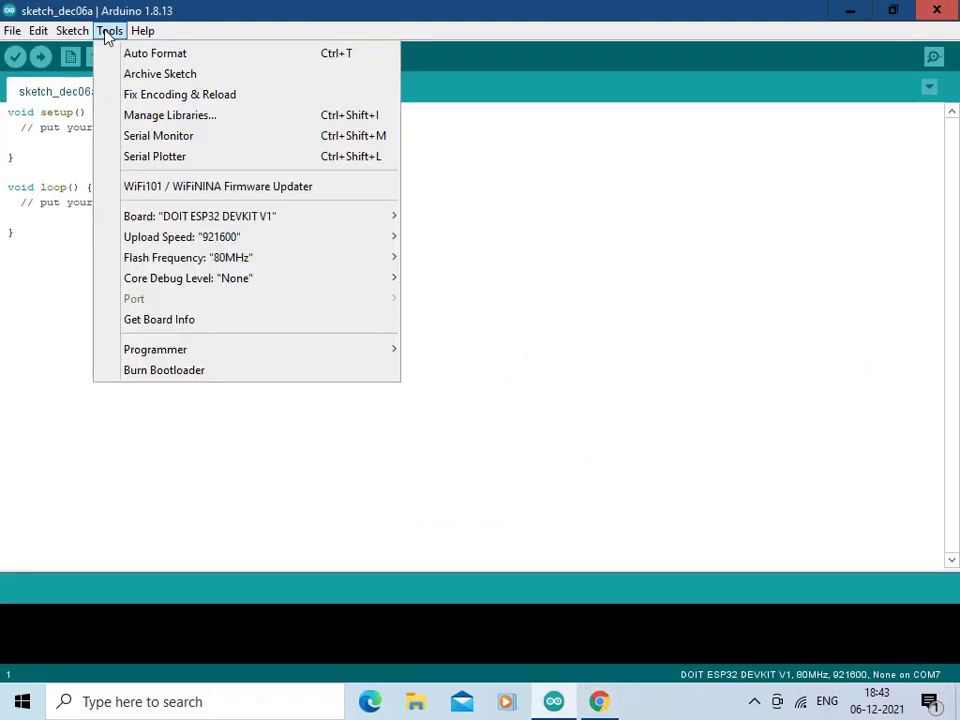
{"action": "left_click", "coordinate": [183, 118]}
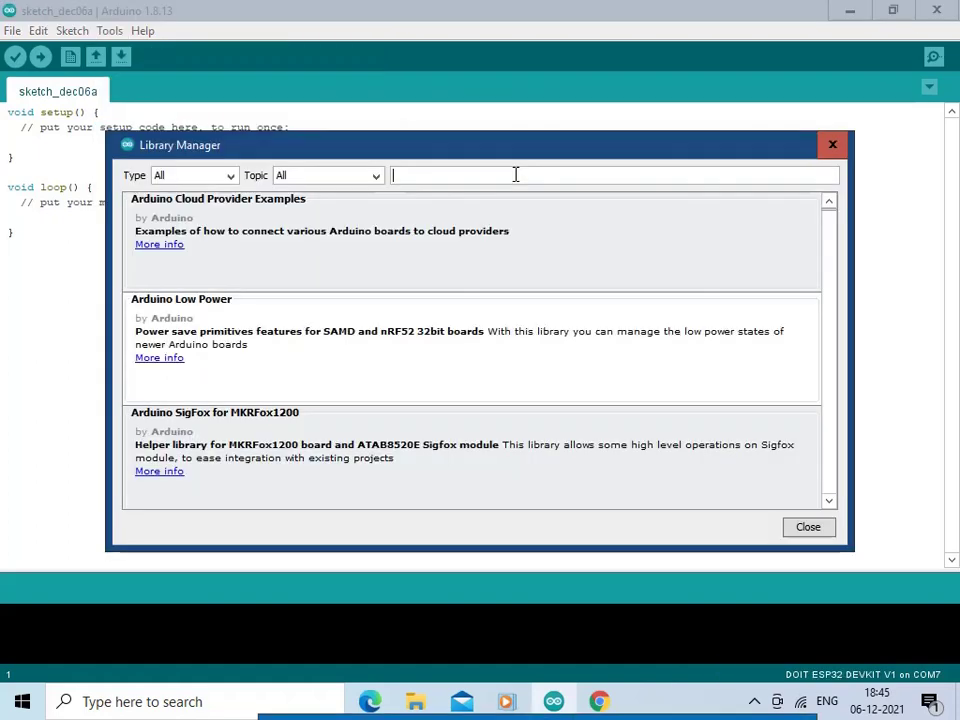
{"action": "type", "text": "sinricpro"}
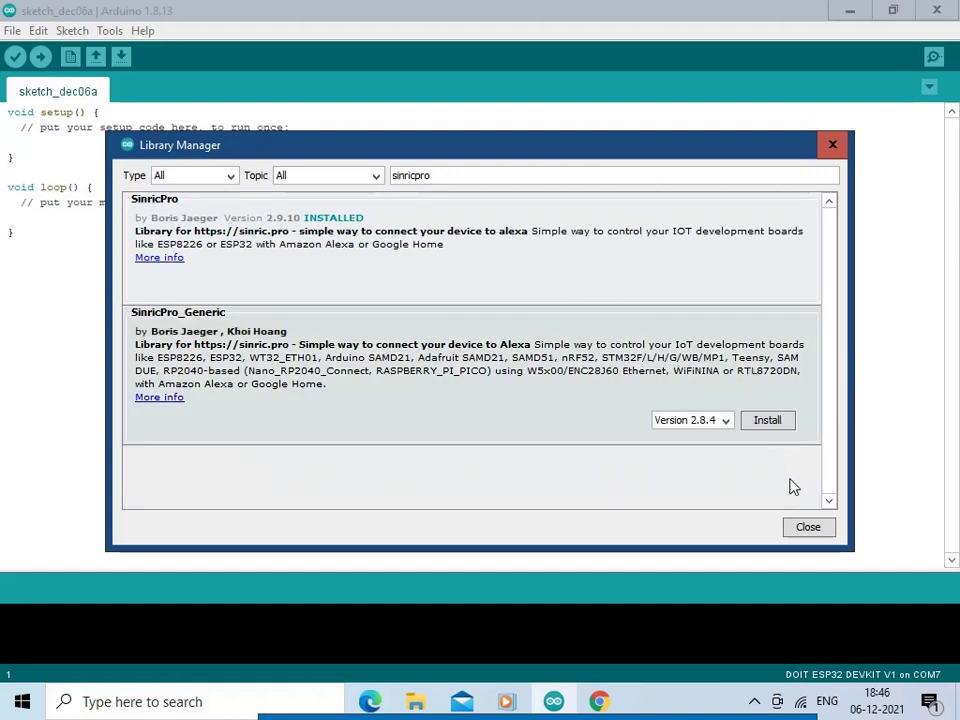
{"action": "left_click", "coordinate": [810, 530]}
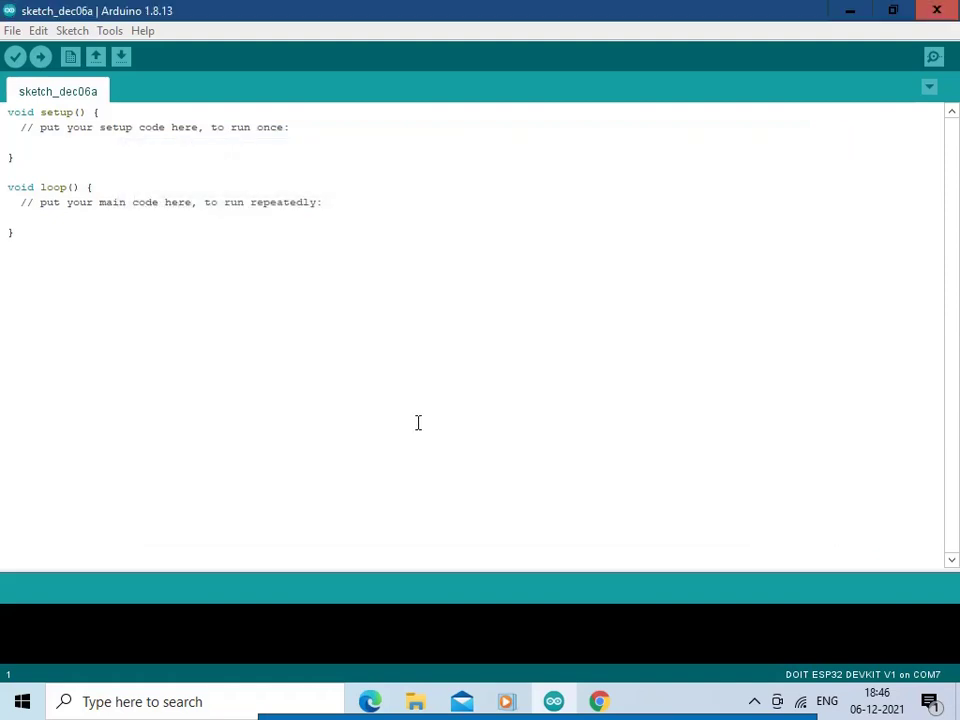
Open the SinricPro Relay example sketch and maximize its window
{"action": "left_click", "coordinate": [12, 31]}
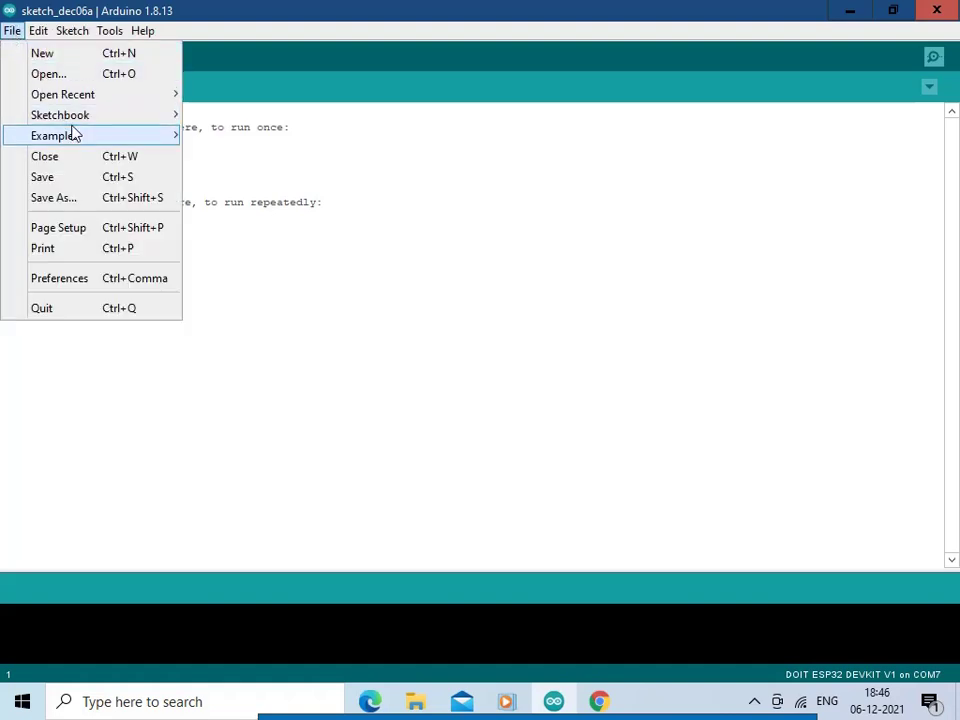
{"action": "mouse_move", "coordinate": [76, 137]}
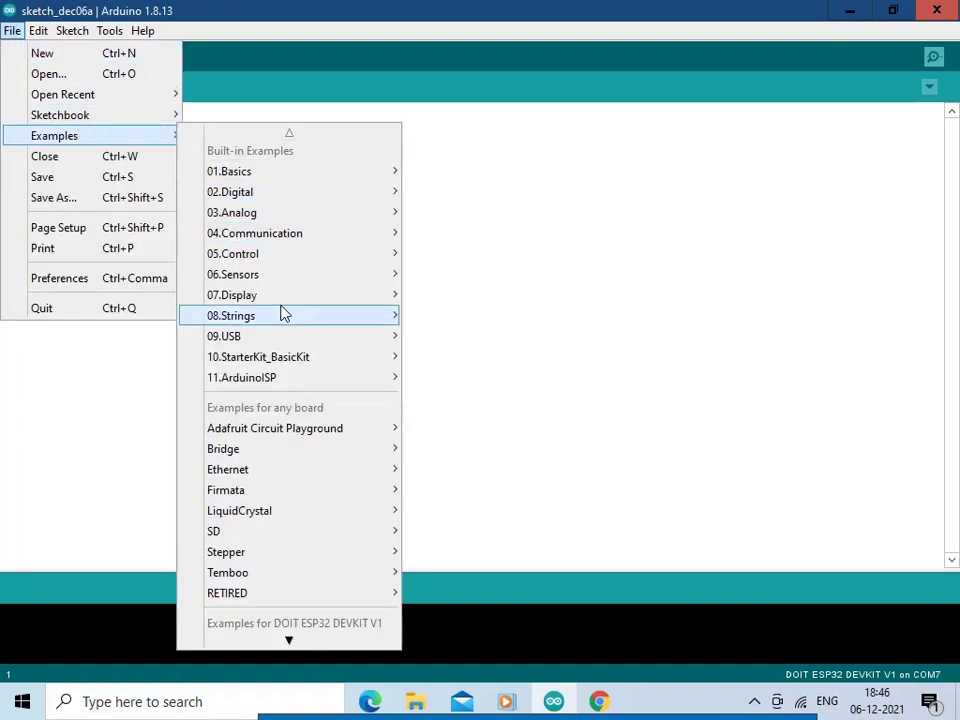
{"action": "scroll", "coordinate": [291, 630], "scroll_direction": "down", "scroll_amount": 10}
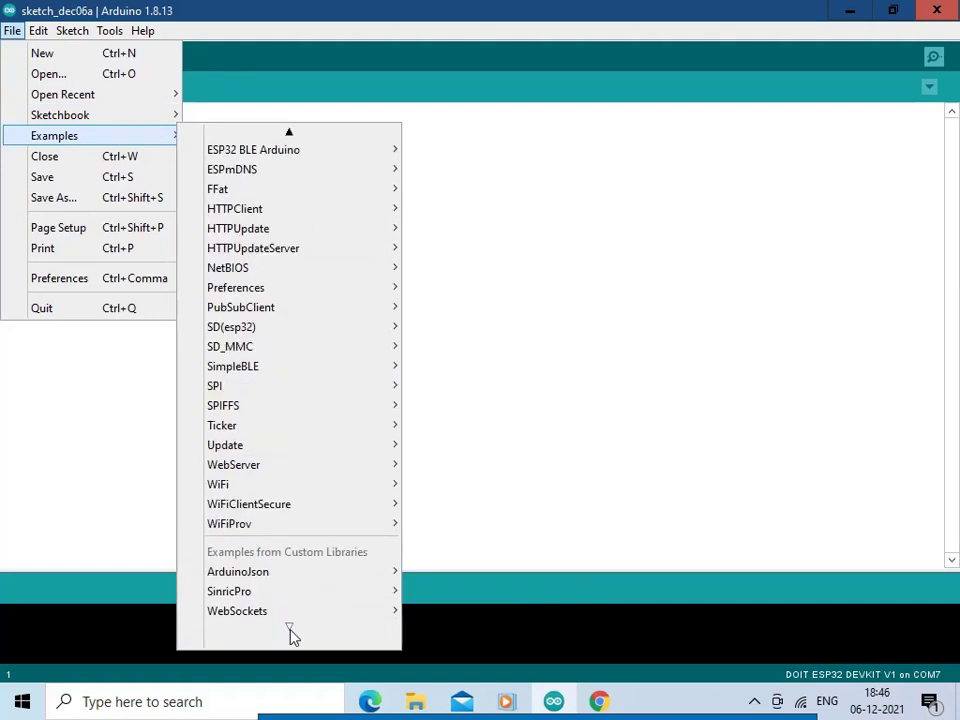
{"action": "mouse_move", "coordinate": [294, 598]}
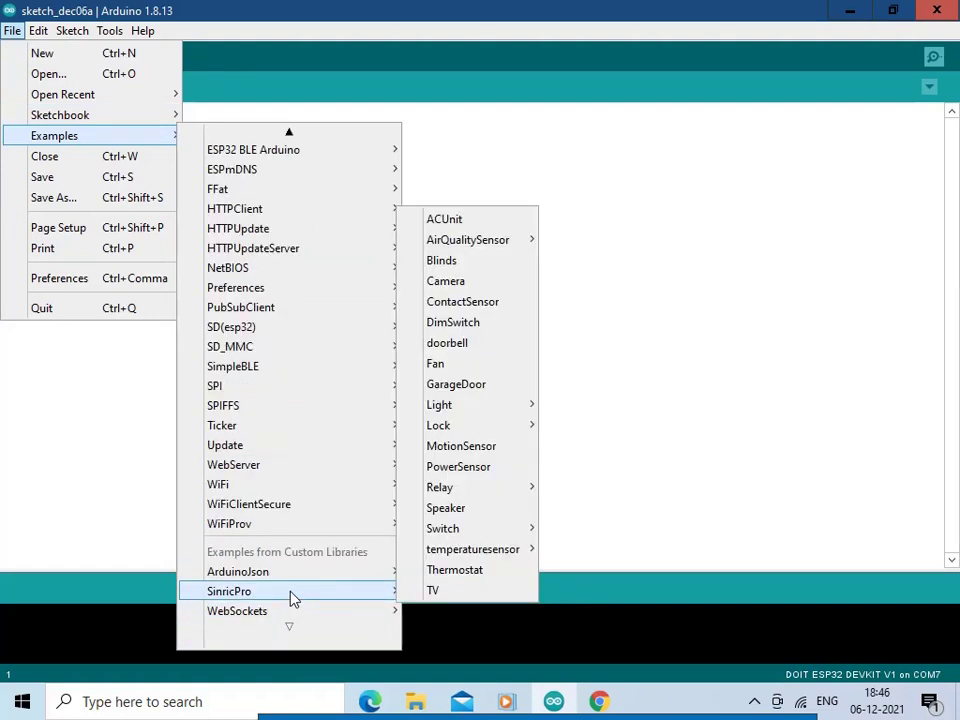
{"action": "mouse_move", "coordinate": [477, 492]}
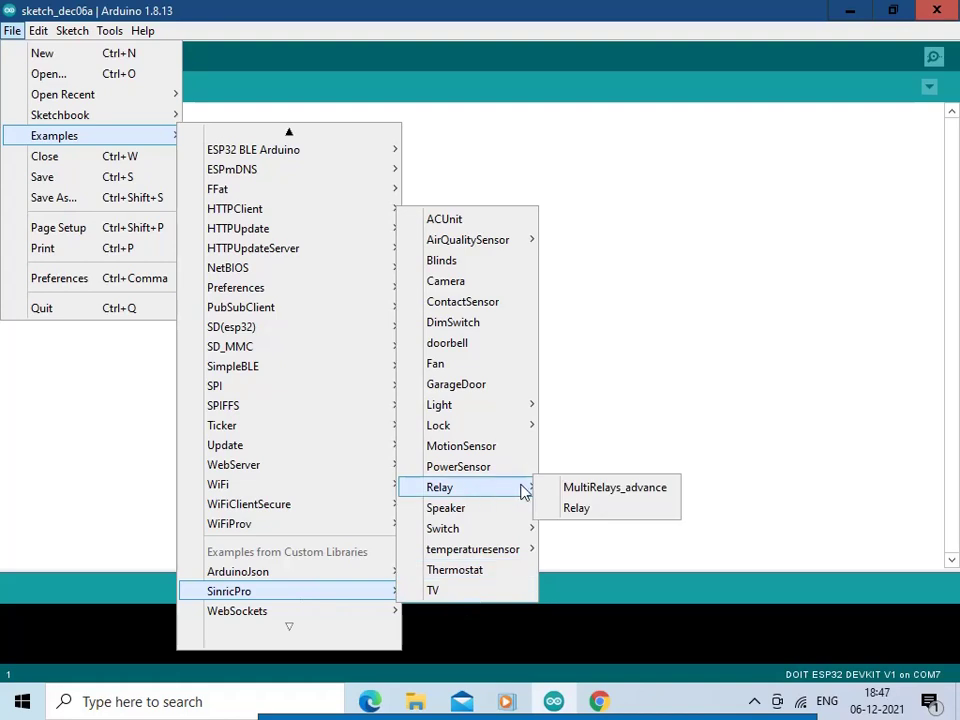
{"action": "left_click", "coordinate": [576, 510]}
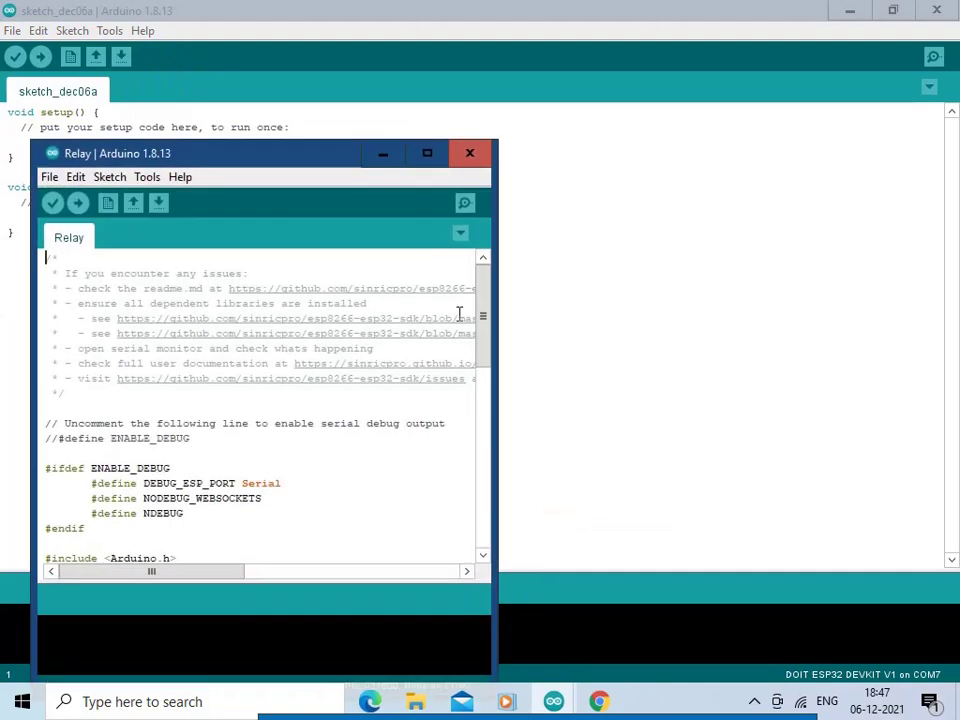
{"action": "left_click", "coordinate": [427, 153]}
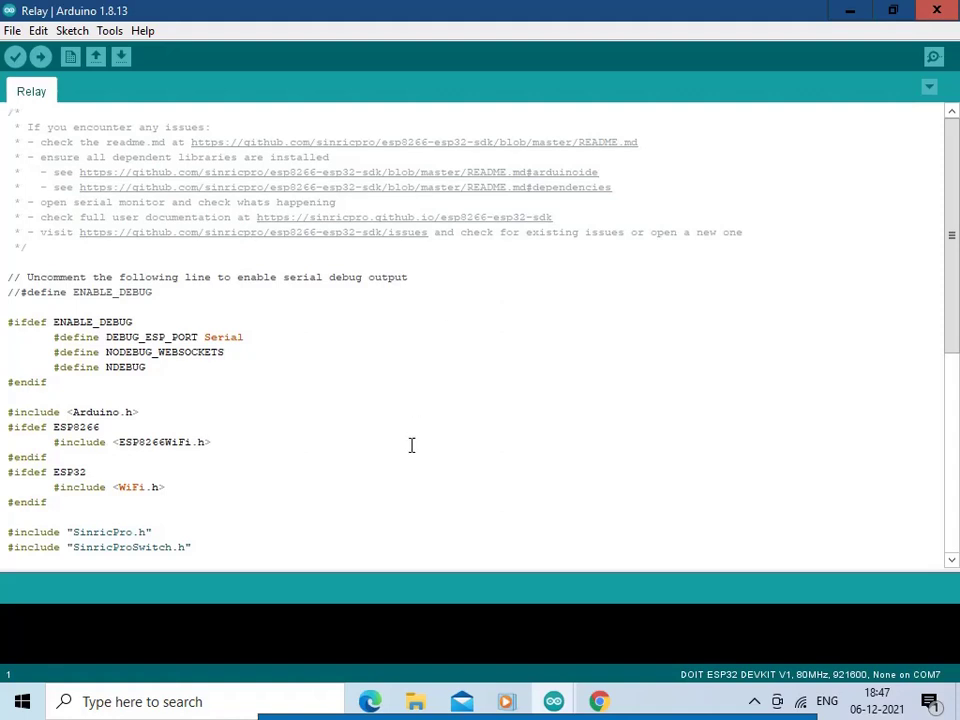
Remove the sketch's final closing brace and set WIFI_SSID to 'Router'
{"action": "key", "text": "ctrl+End"}
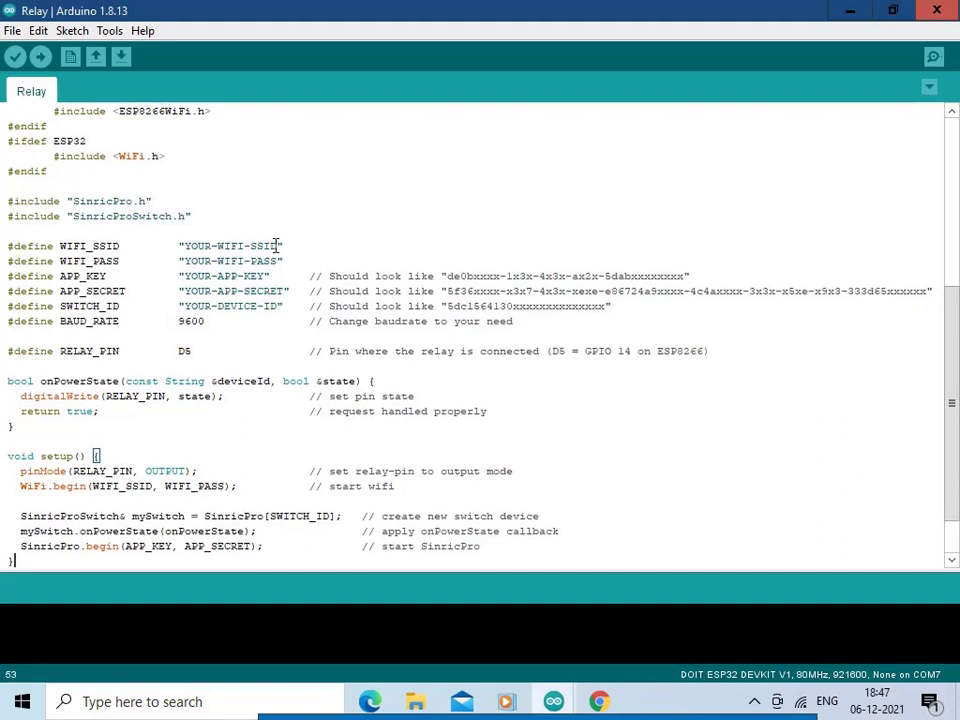
{"action": "key", "text": "BackSpace"}
{"action": "key", "text": "BackSpace"}
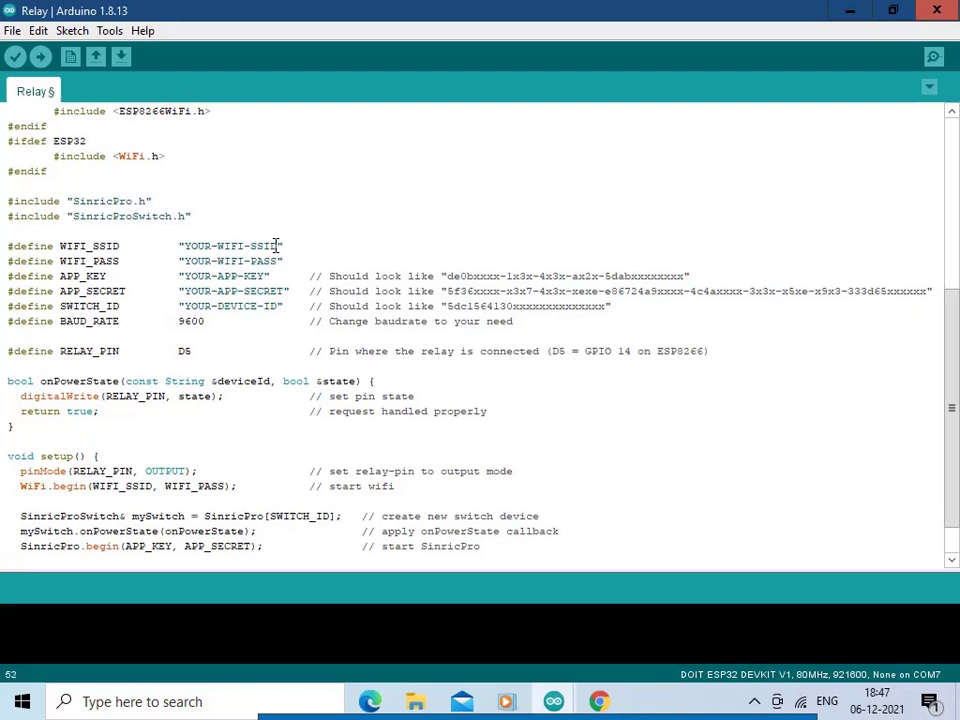
{"action": "left_click", "coordinate": [277, 245]}
{"action": "key", "text": "BackSpace"}
{"action": "key", "text": "BackSpace"}
{"action": "key", "text": "BackSpace"}
{"action": "key", "text": "BackSpace"}
{"action": "key", "text": "BackSpace"}
{"action": "key", "text": "BackSpace"}
{"action": "key", "text": "BackSpace"}
{"action": "key", "text": "BackSpace"}
{"action": "key", "text": "BackSpace"}
{"action": "key", "text": "BackSpace"}
{"action": "key", "text": "BackSpace"}
{"action": "key", "text": "BackSpace"}
{"action": "key", "text": "BackSpace"}
{"action": "key", "text": "BackSpace"}
{"action": "type", "text": "Router"}
Enter the Wi-Fi password for WIFI_PASS and empty the APP_KEY placeholder
{"action": "left_click", "coordinate": [277, 272]}
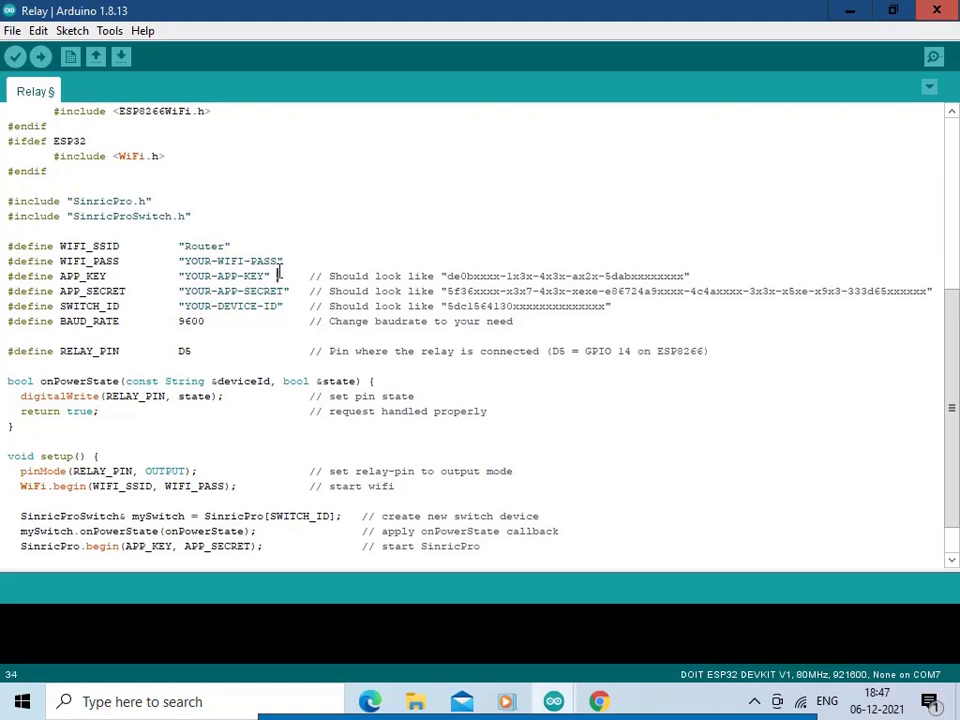
{"action": "left_click", "coordinate": [279, 261]}
{"action": "key", "text": "BackSpace"}
{"action": "key", "text": "BackSpace"}
{"action": "key", "text": "BackSpace"}
{"action": "key", "text": "BackSpace"}
{"action": "key", "text": "BackSpace"}
{"action": "key", "text": "BackSpace"}
{"action": "key", "text": "BackSpace"}
{"action": "key", "text": "BackSpace"}
{"action": "key", "text": "BackSpace"}
{"action": "key", "text": "BackSpace"}
{"action": "key", "text": "BackSpace"}
{"action": "key", "text": "BackSpace"}
{"action": "key", "text": "BackSpace"}
{"action": "key", "text": "BackSpace"}
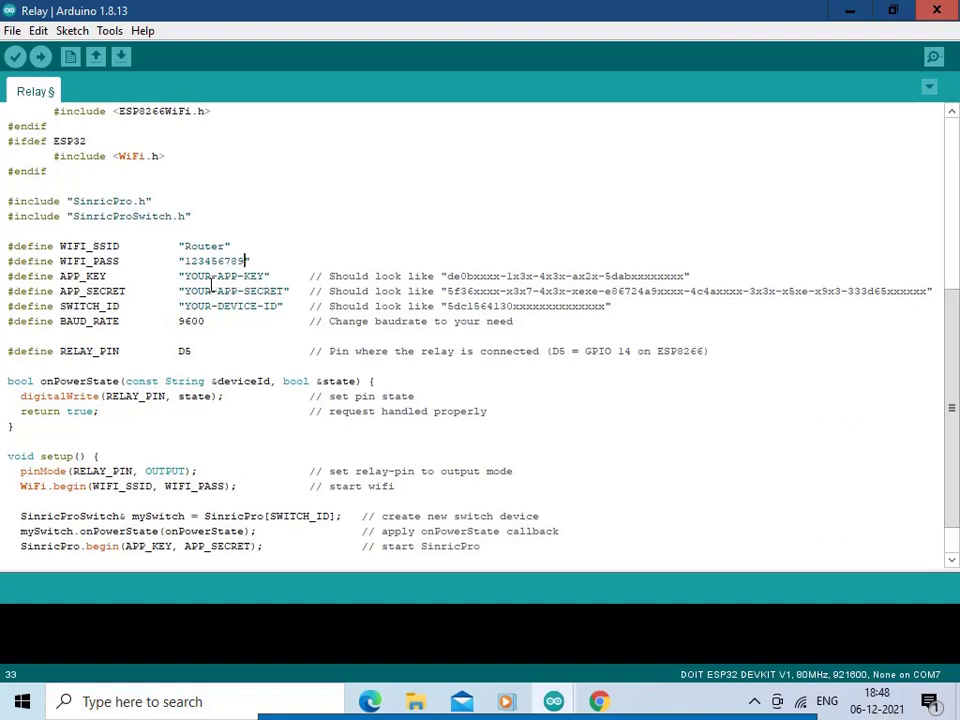
{"action": "left_click_drag", "start_coordinate": [266, 276], "coordinate": [185, 276]}
{"action": "key", "text": "BackSpace"}
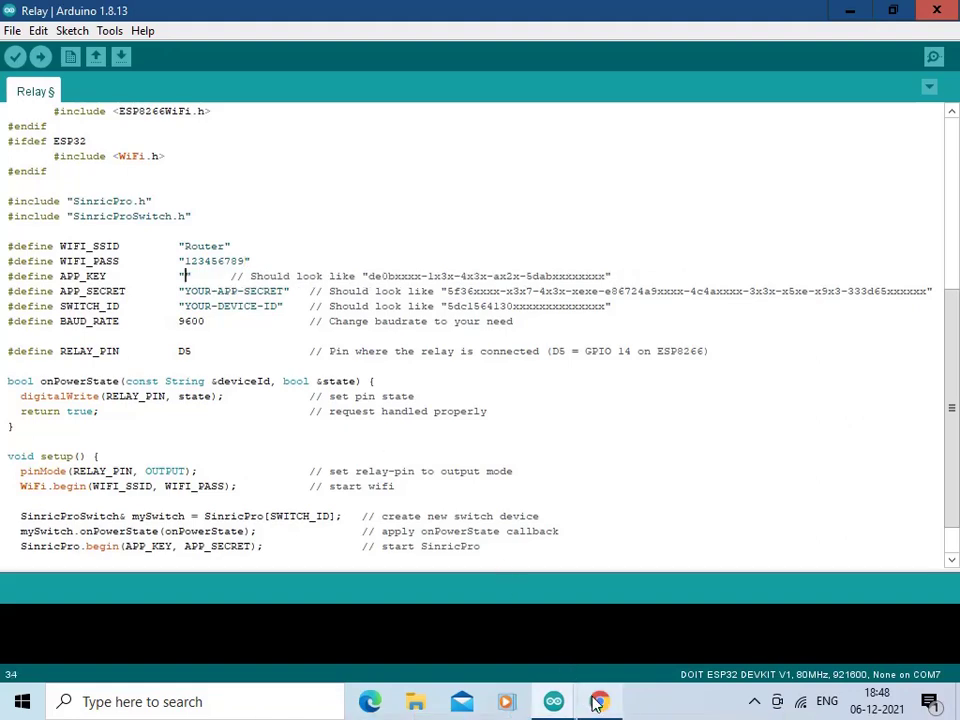
Copy the default App Key from Sinric Pro Credentials and paste it into APP_KEY
{"action": "left_click", "coordinate": [597, 704]}
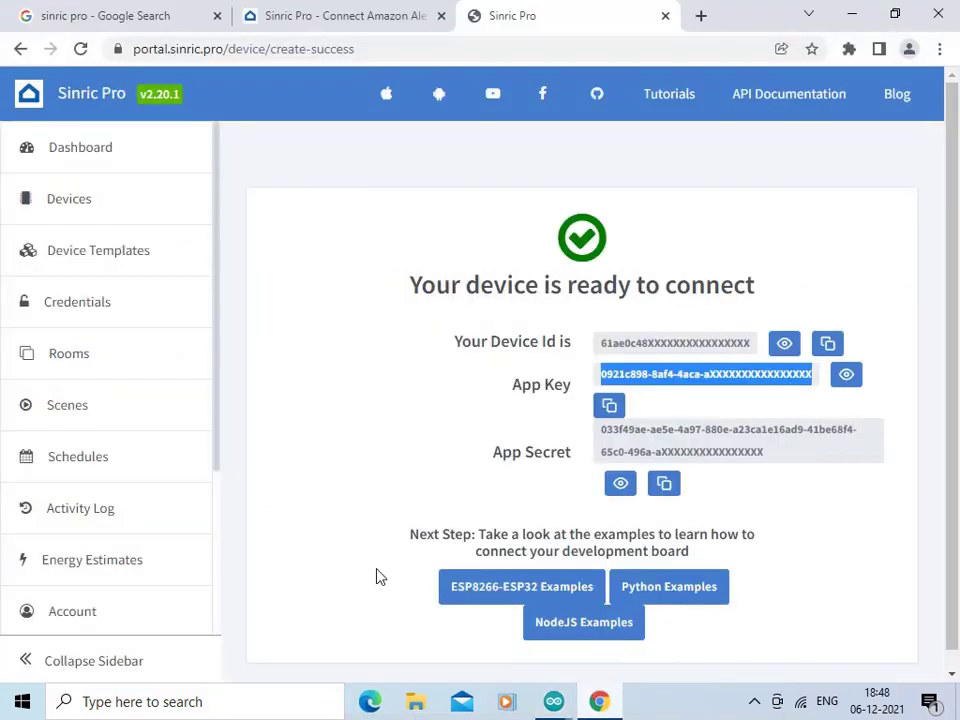
{"action": "left_click", "coordinate": [90, 311]}
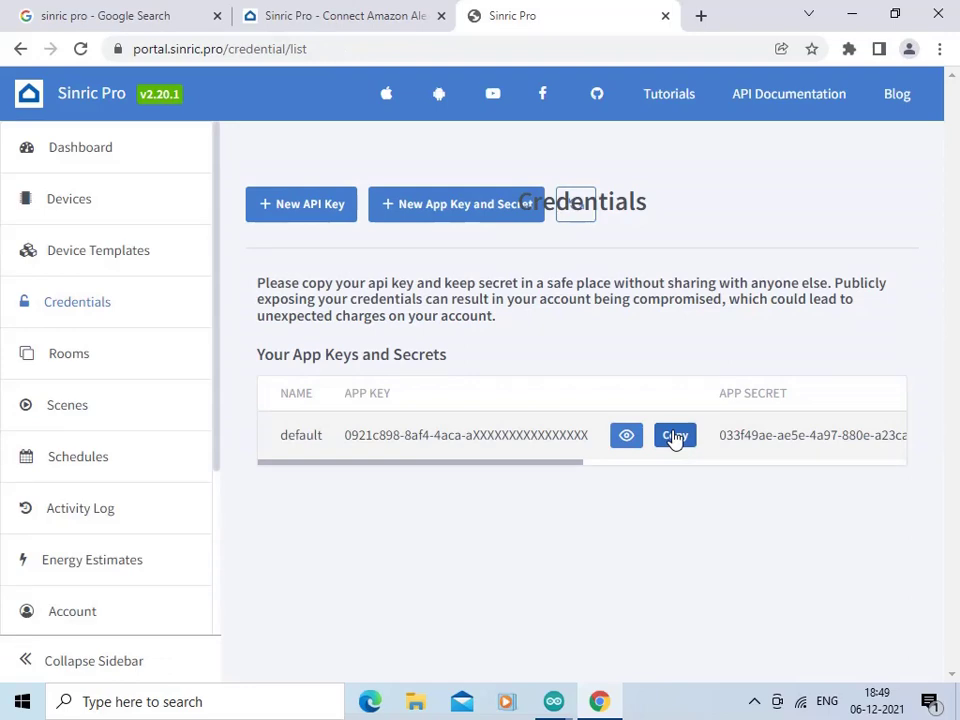
{"action": "left_click", "coordinate": [675, 436]}
{"action": "mouse_move", "coordinate": [553, 701]}
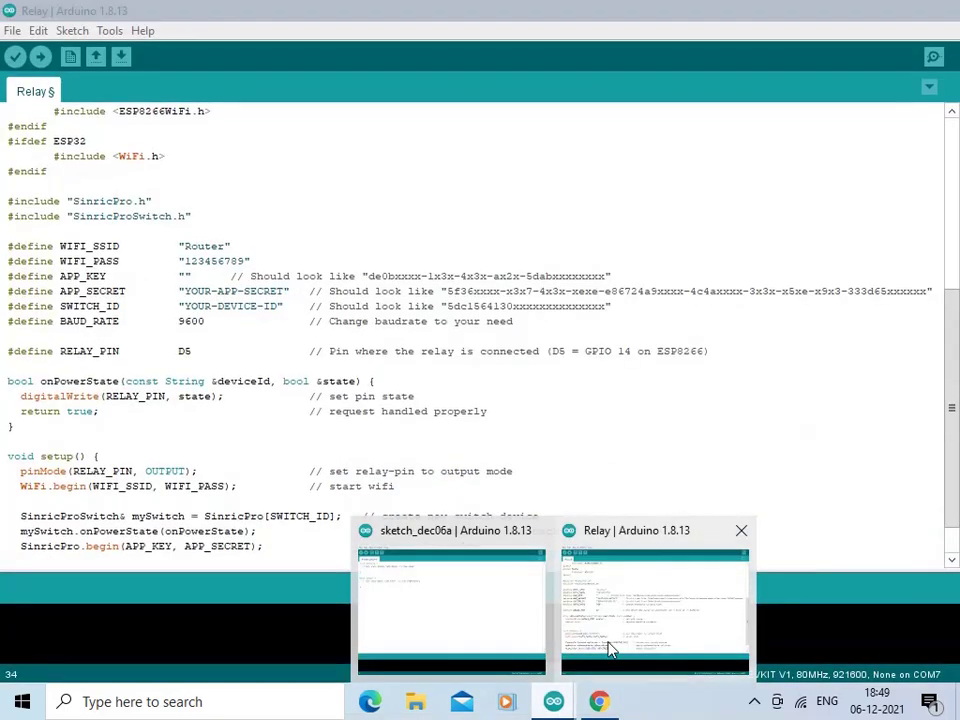
{"action": "left_click", "coordinate": [608, 645]}
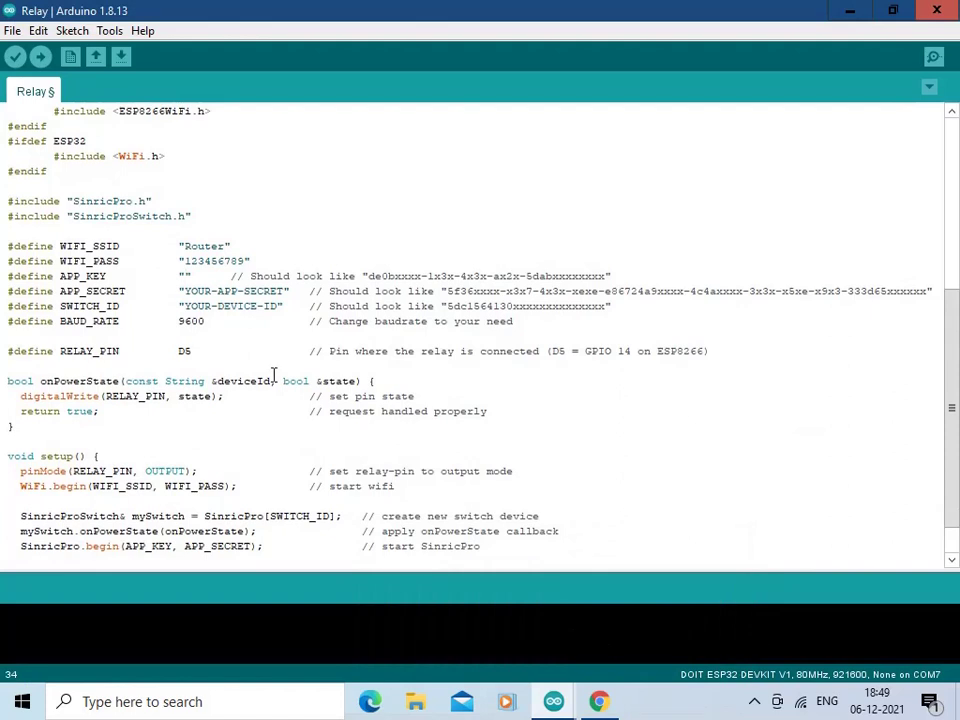
{"action": "left_click", "coordinate": [184, 275]}
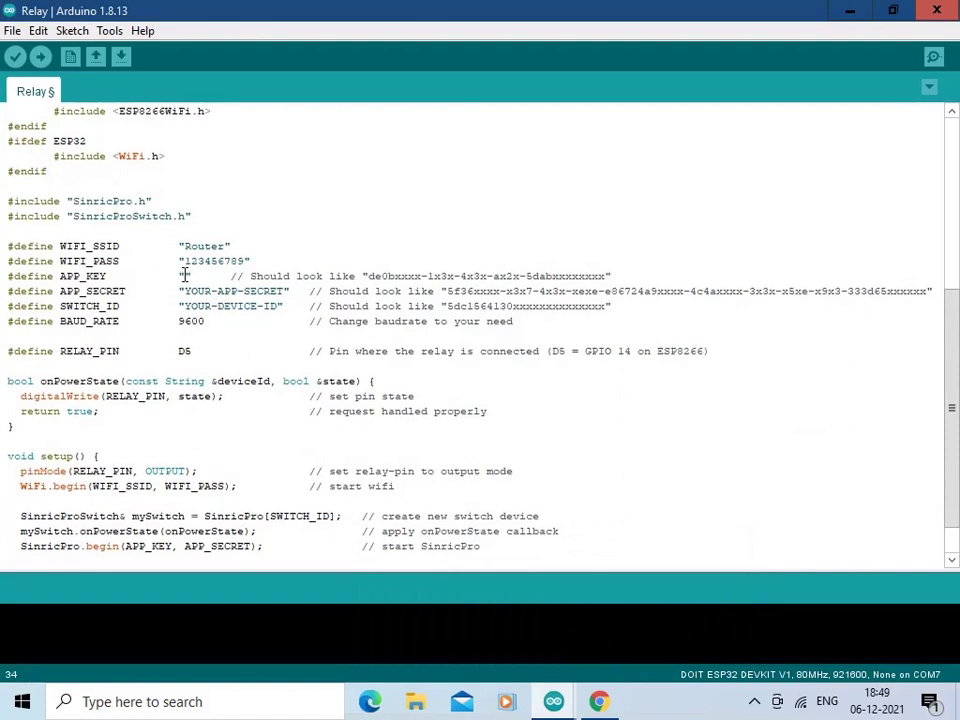